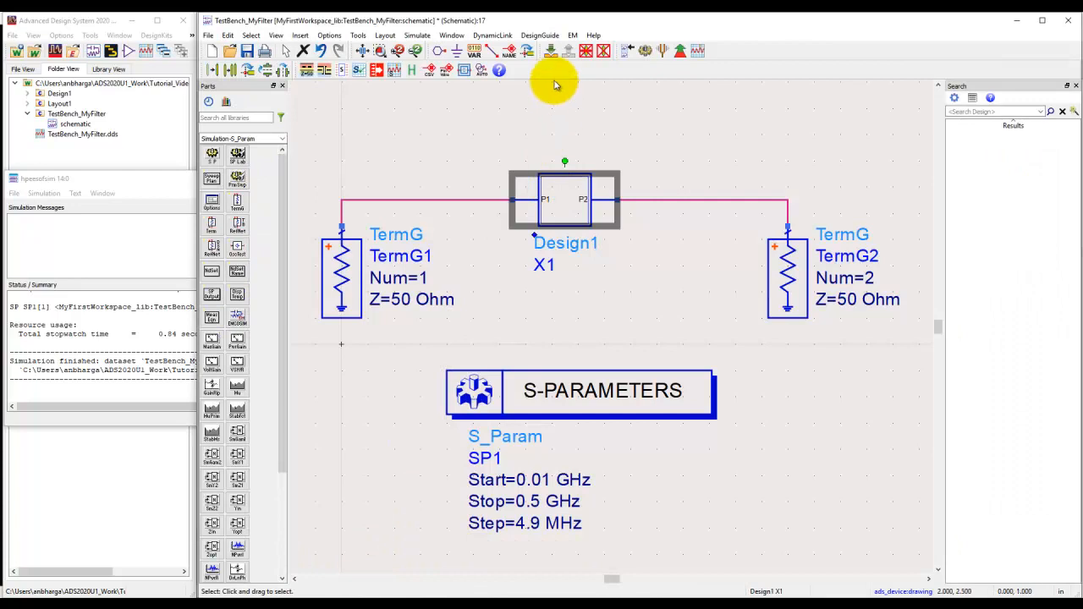
Start tuning from the TestBench_MyFilter schematic and push into the Design1 filter subcircuit.
{"action": "left_click", "coordinate": [551, 50]}
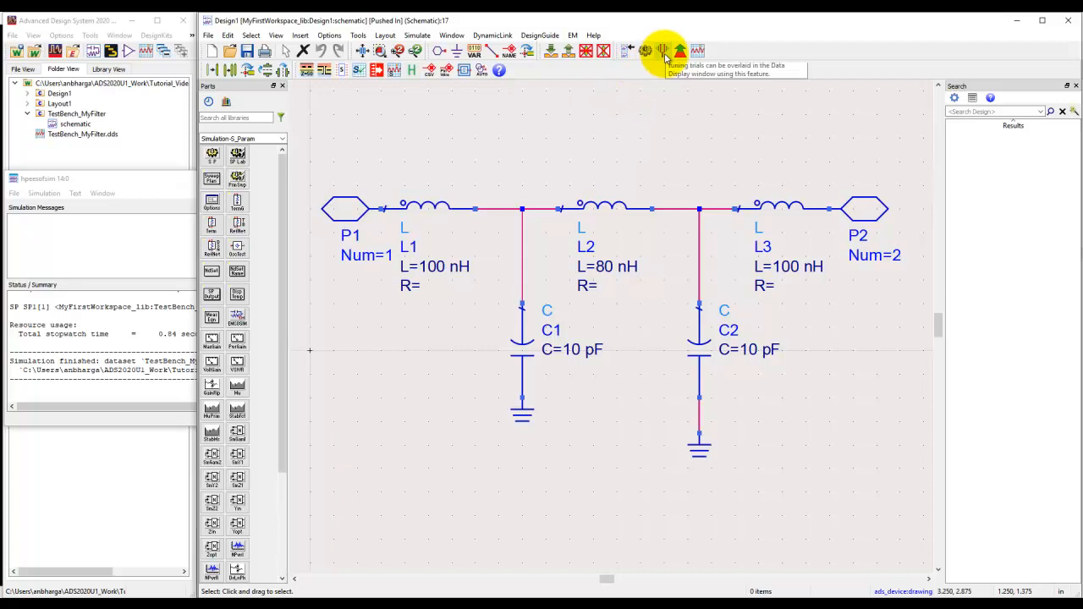
{"action": "left_click", "coordinate": [567, 52]}
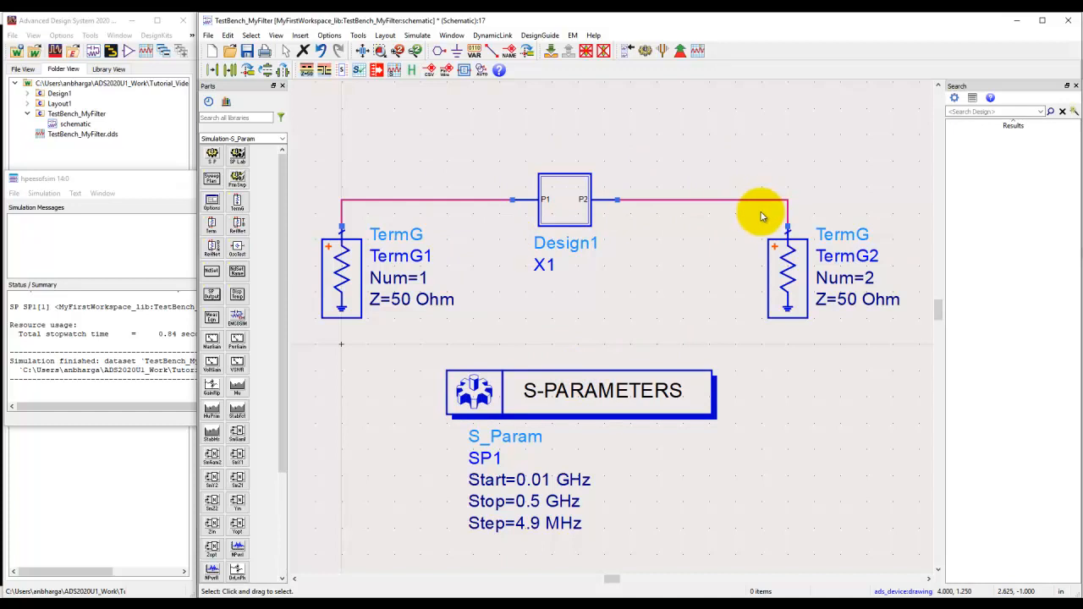
{"action": "left_click", "coordinate": [664, 52]}
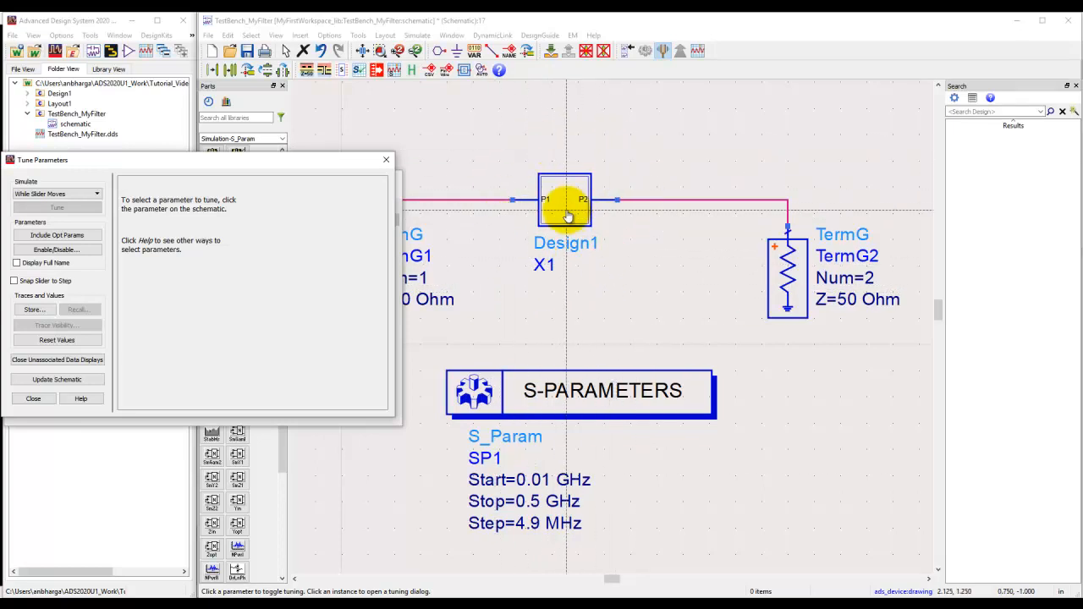
{"action": "left_click", "coordinate": [551, 50]}
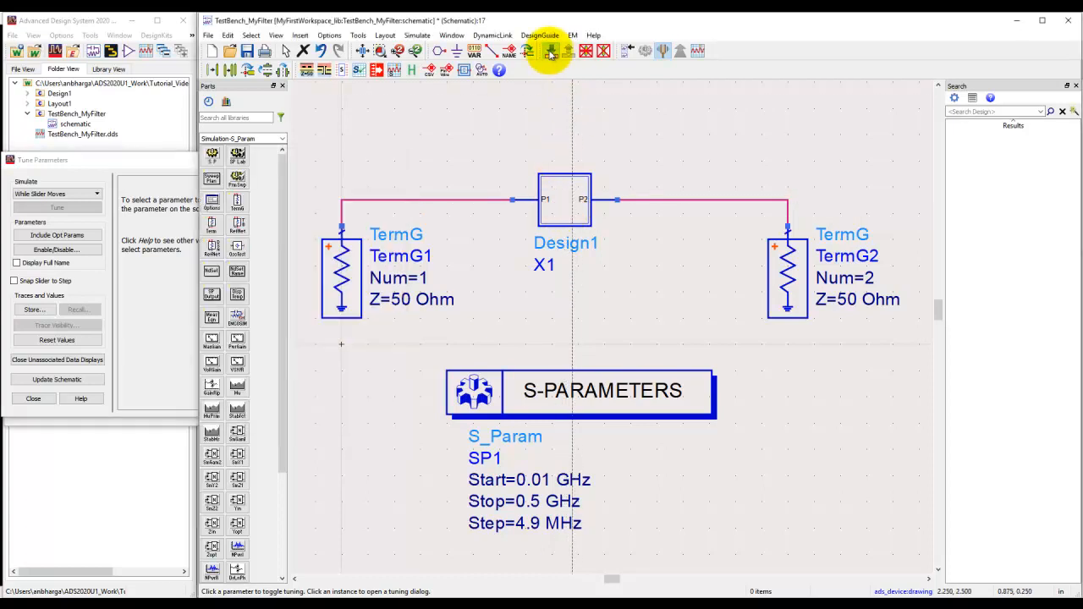
{"action": "left_click", "coordinate": [567, 195]}
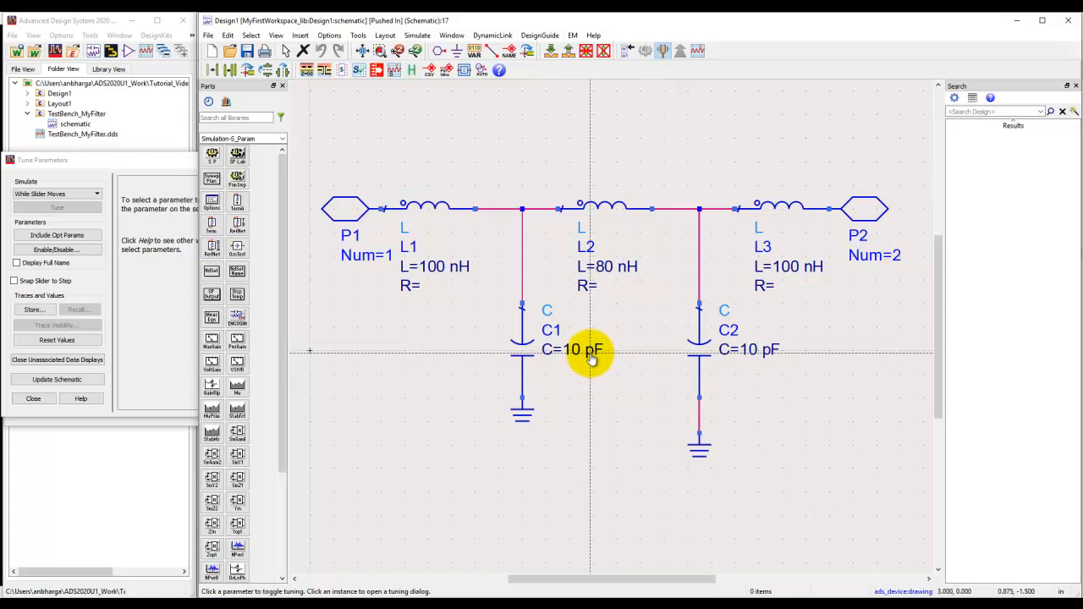
Make the inductances of L1, L2 and L3 and the capacitances of C1 and C2 tunable.
{"action": "left_click", "coordinate": [189, 165]}
{"action": "left_click_drag", "start_coordinate": [188, 164], "coordinate": [144, 187]}
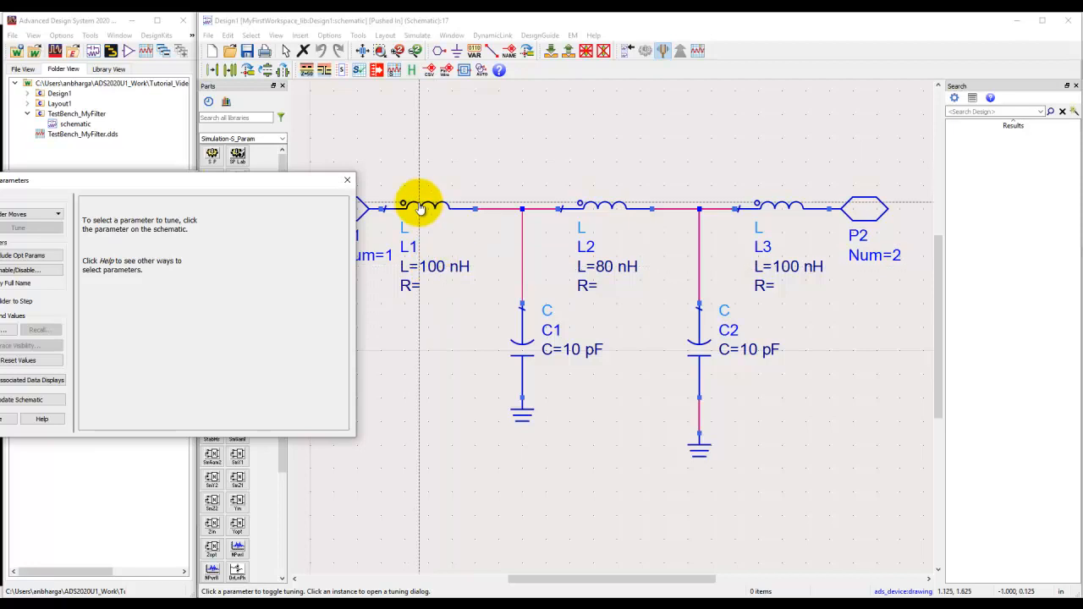
{"action": "left_click", "coordinate": [434, 270]}
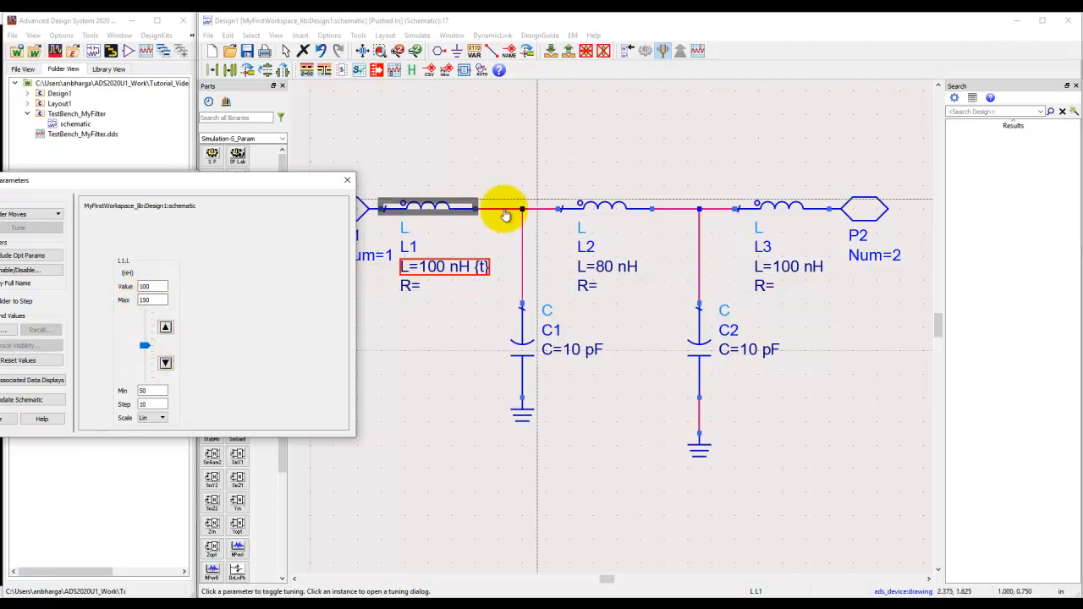
{"action": "left_click", "coordinate": [616, 209]}
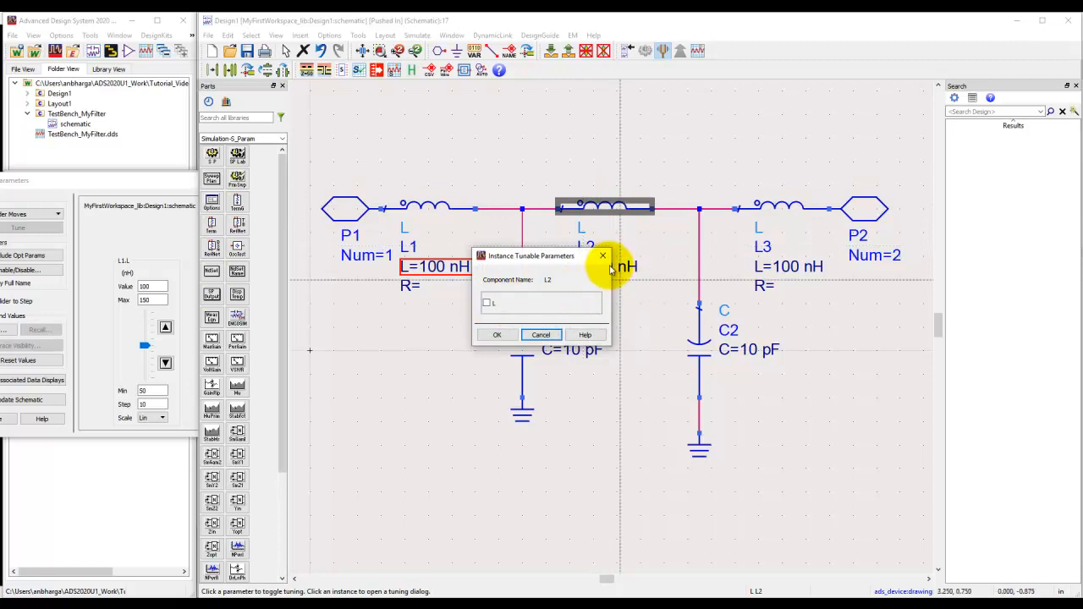
{"action": "left_click", "coordinate": [500, 336]}
{"action": "left_click", "coordinate": [787, 267]}
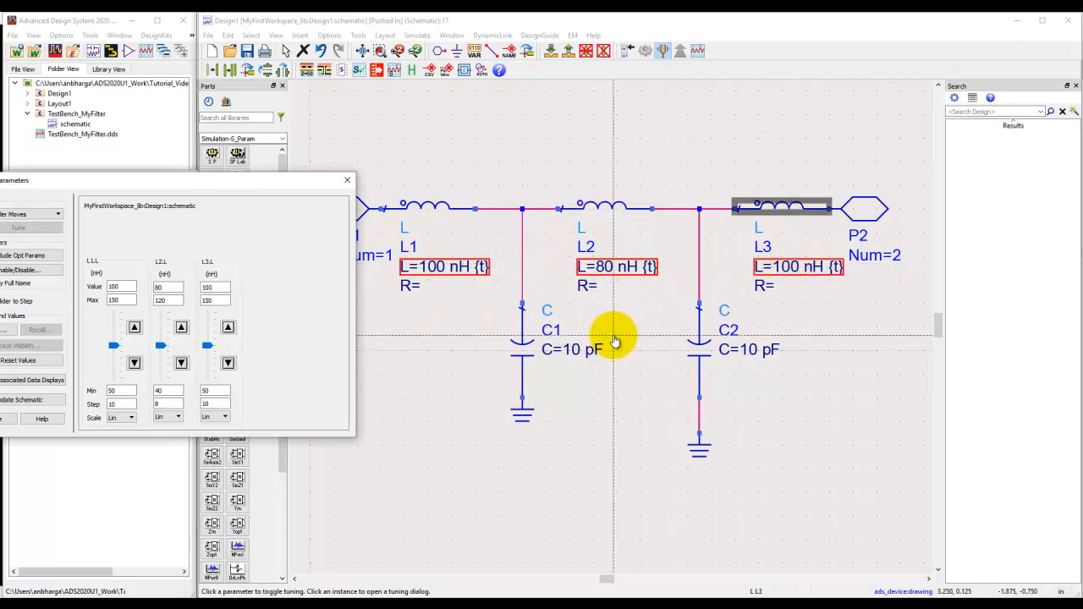
{"action": "left_click", "coordinate": [574, 350]}
{"action": "left_click", "coordinate": [742, 350]}
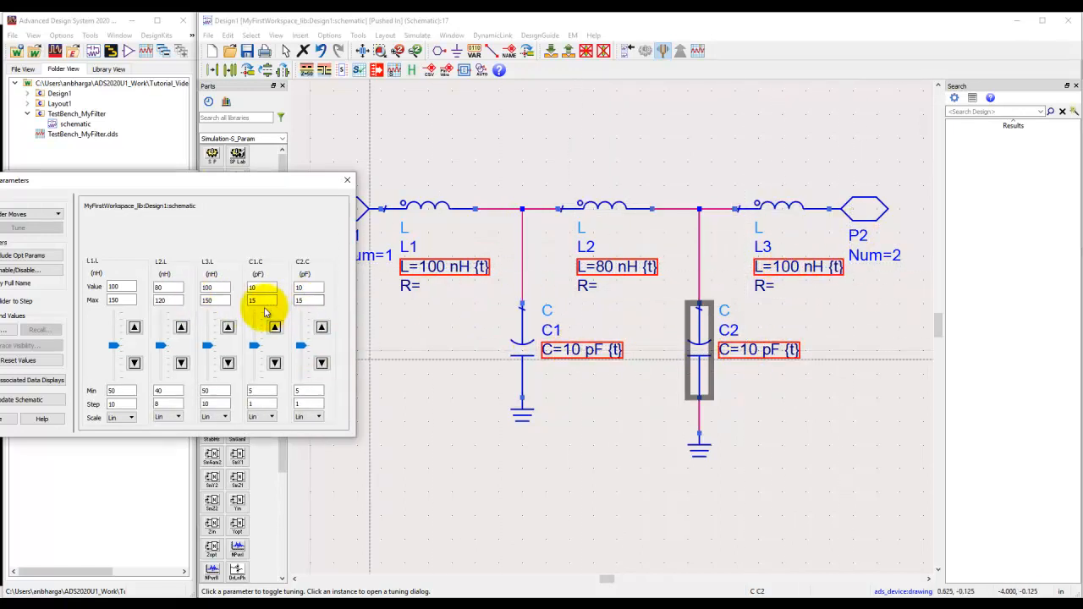
Set the tuning maximums to 1500 nH for L1 and L3, 1200 nH for L2, and 150 pF for C1 and C2.
{"action": "left_click", "coordinate": [1020, 20]}
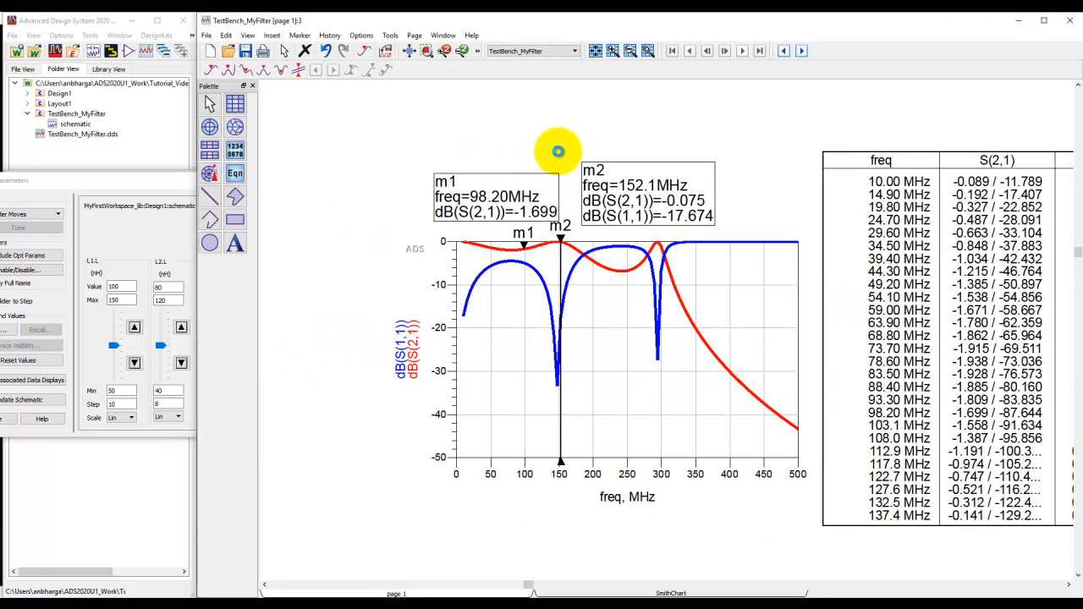
{"action": "left_click_drag", "start_coordinate": [170, 194], "coordinate": [225, 214]}
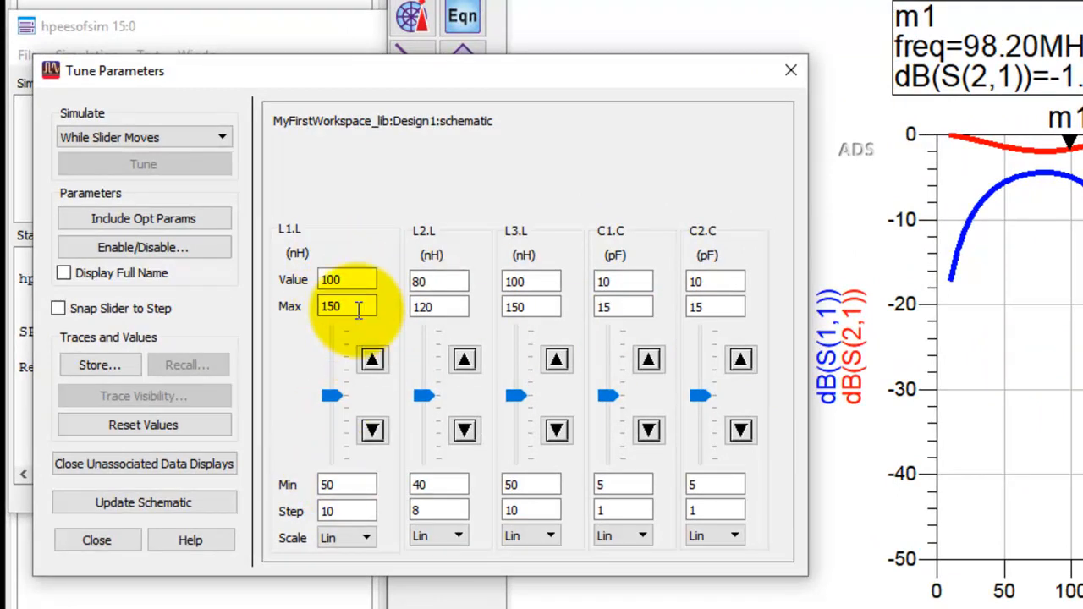
{"action": "type", "text": "0"}
{"action": "left_click", "coordinate": [447, 308]}
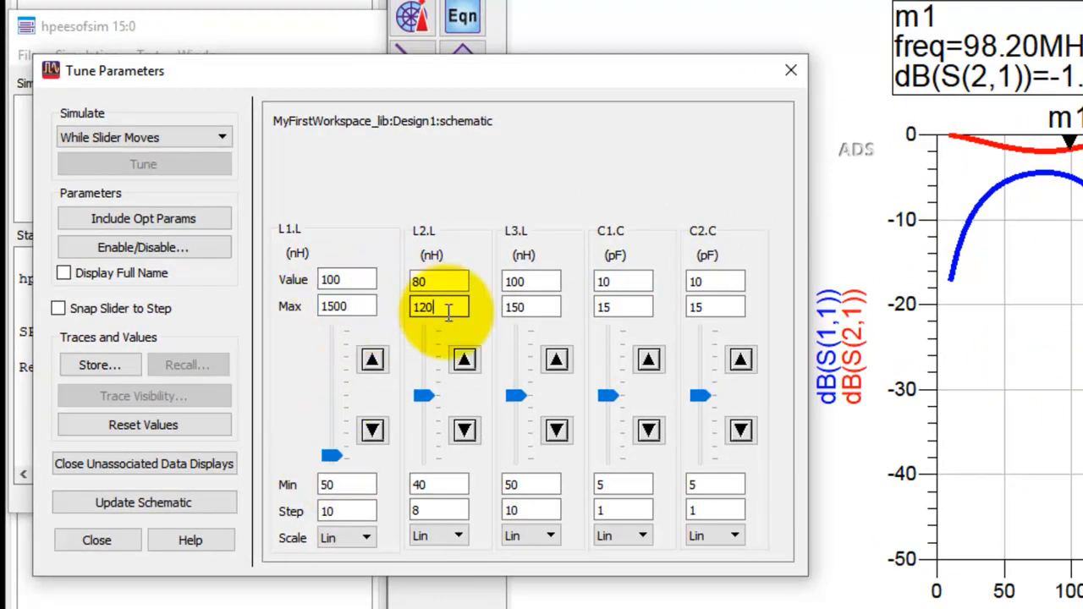
{"action": "type", "text": "0"}
{"action": "left_click", "coordinate": [527, 311]}
{"action": "type", "text": "0"}
{"action": "left_click", "coordinate": [641, 308]}
{"action": "type", "text": "0"}
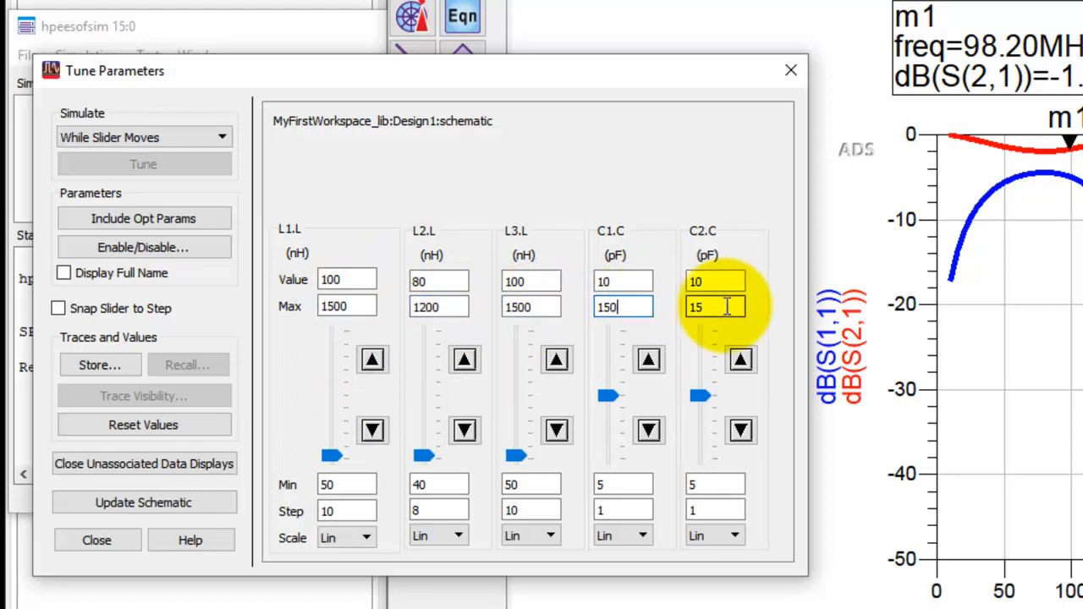
{"action": "type", "text": "0"}
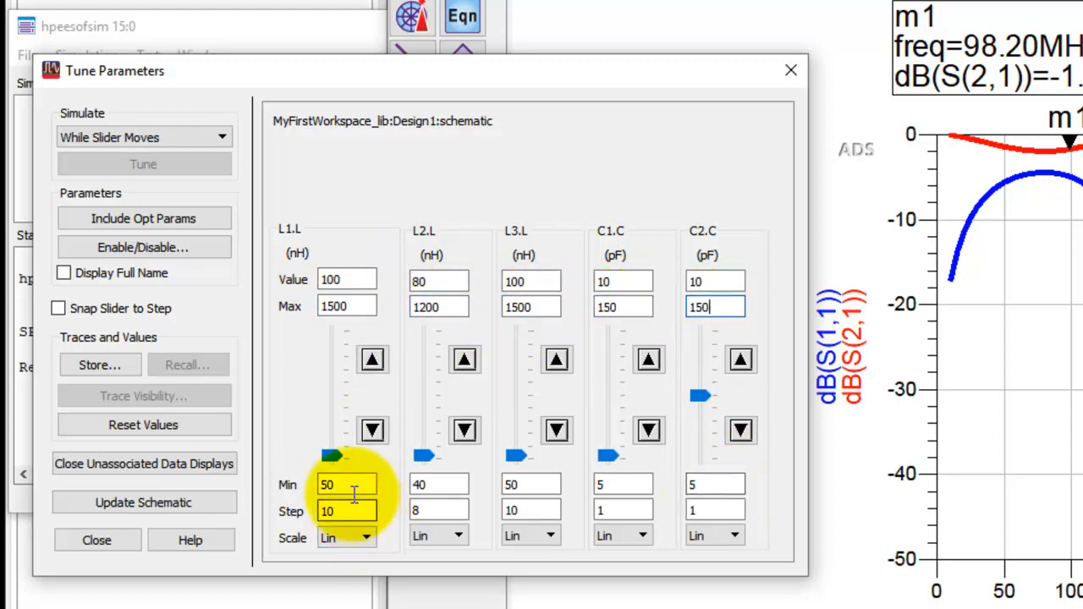
Set the tuning minimums to 10 nH for L1, L2 and L3, and 1 pF for C1 and C2.
{"action": "double_click", "coordinate": [330, 484]}
{"action": "type", "text": "10"}
{"action": "key", "text": "Tab"}
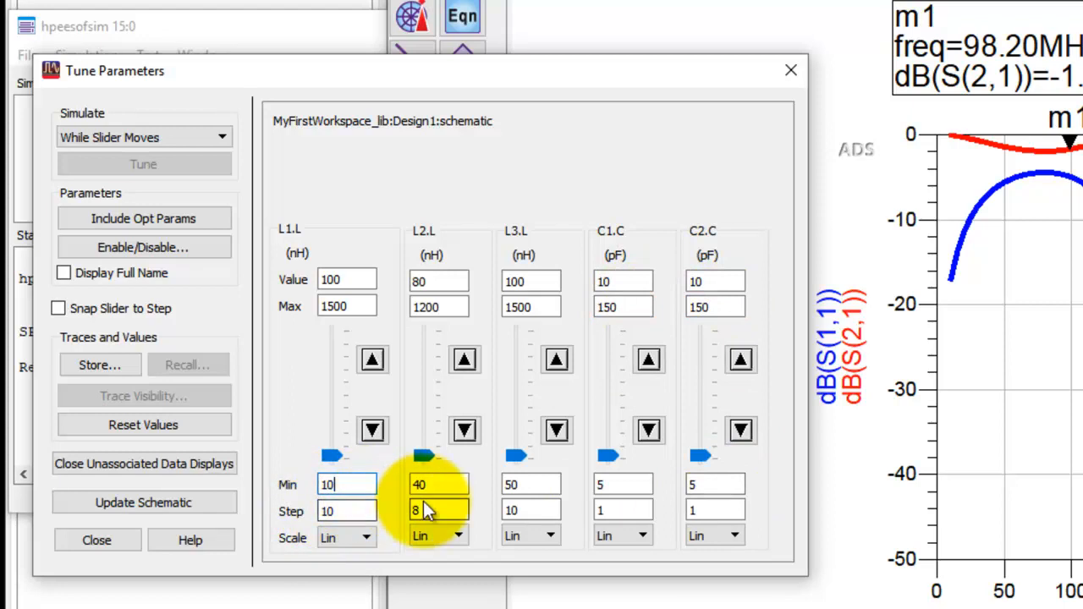
{"action": "type", "text": "10"}
{"action": "double_click", "coordinate": [514, 484]}
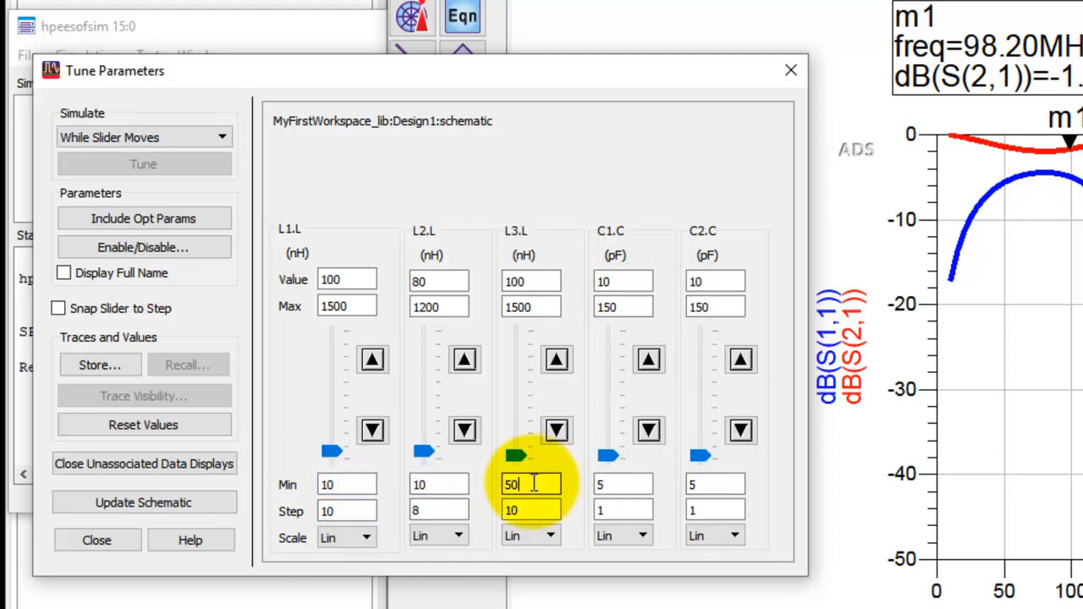
{"action": "type", "text": "10"}
{"action": "double_click", "coordinate": [618, 484]}
{"action": "type", "text": "1"}
{"action": "double_click", "coordinate": [728, 482]}
{"action": "type", "text": "1"}
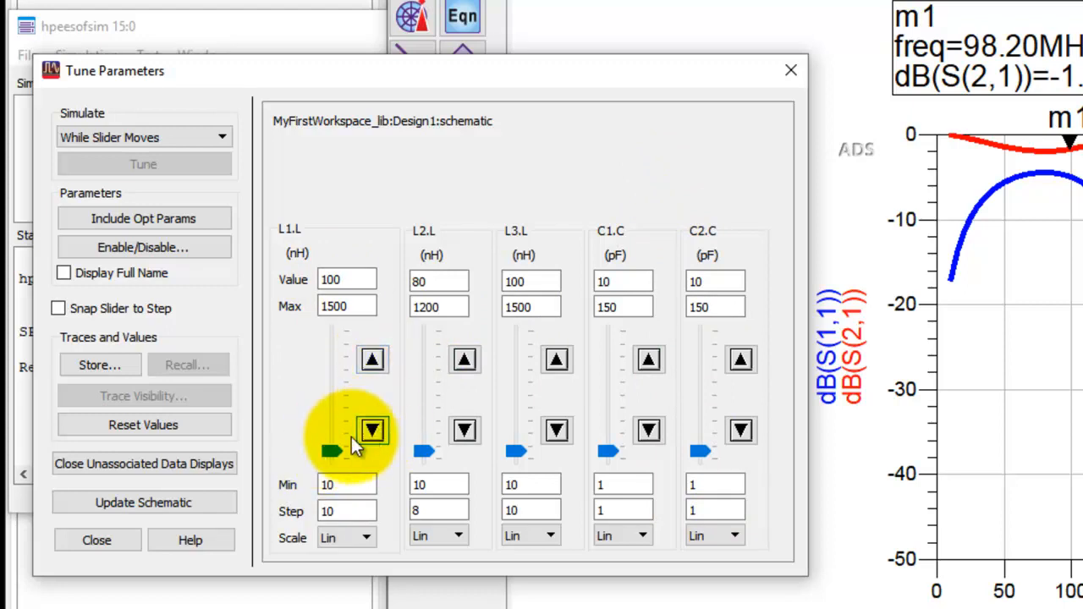
Try out the Snap Slider to Step option and switch it back off.
{"action": "left_click", "coordinate": [321, 511]}
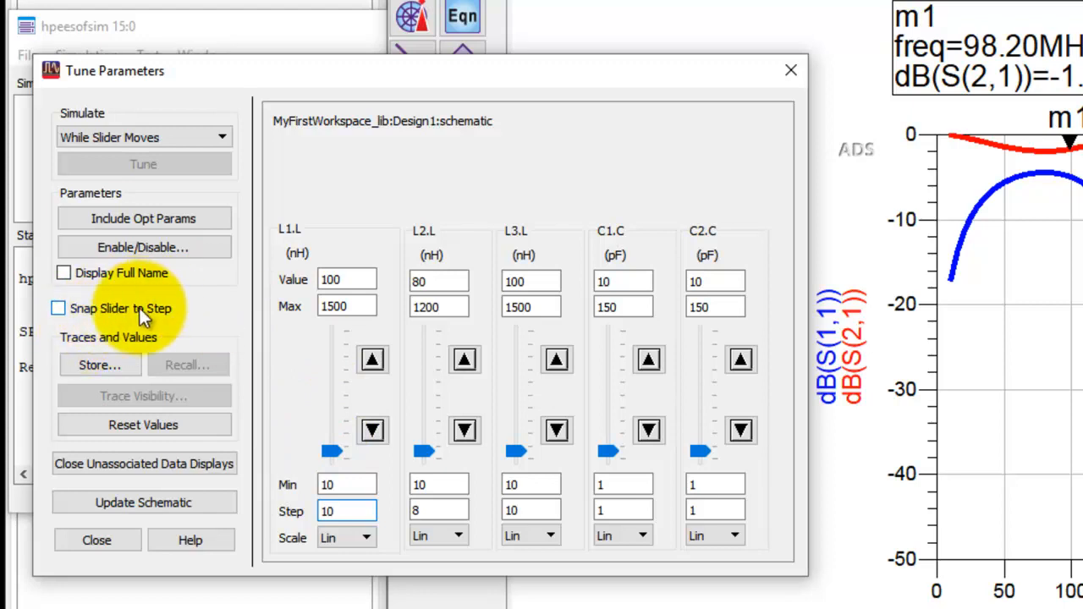
{"action": "left_click", "coordinate": [57, 309]}
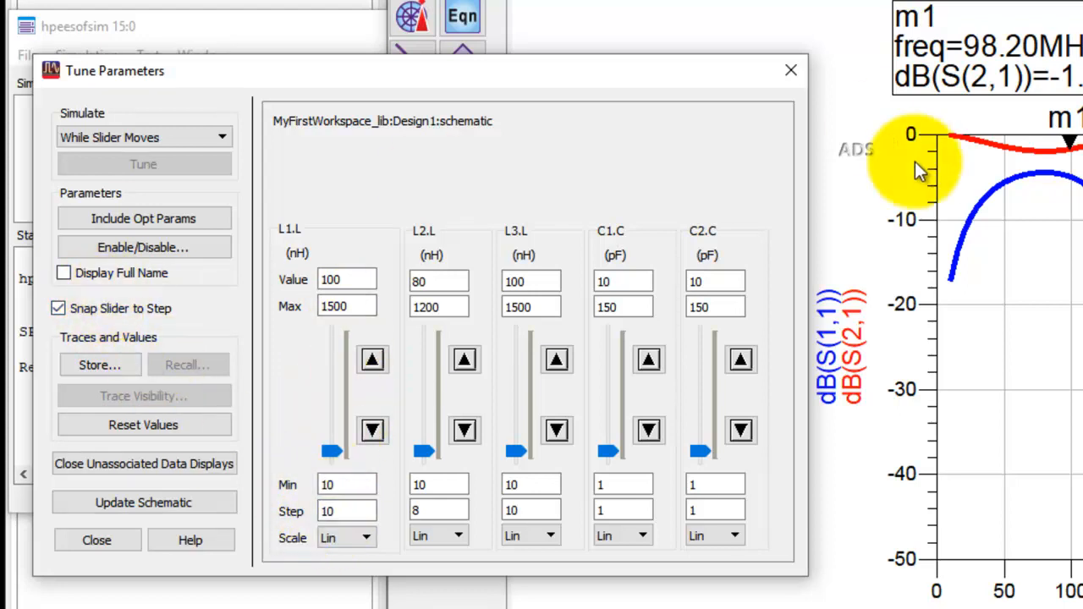
{"action": "left_click", "coordinate": [57, 308]}
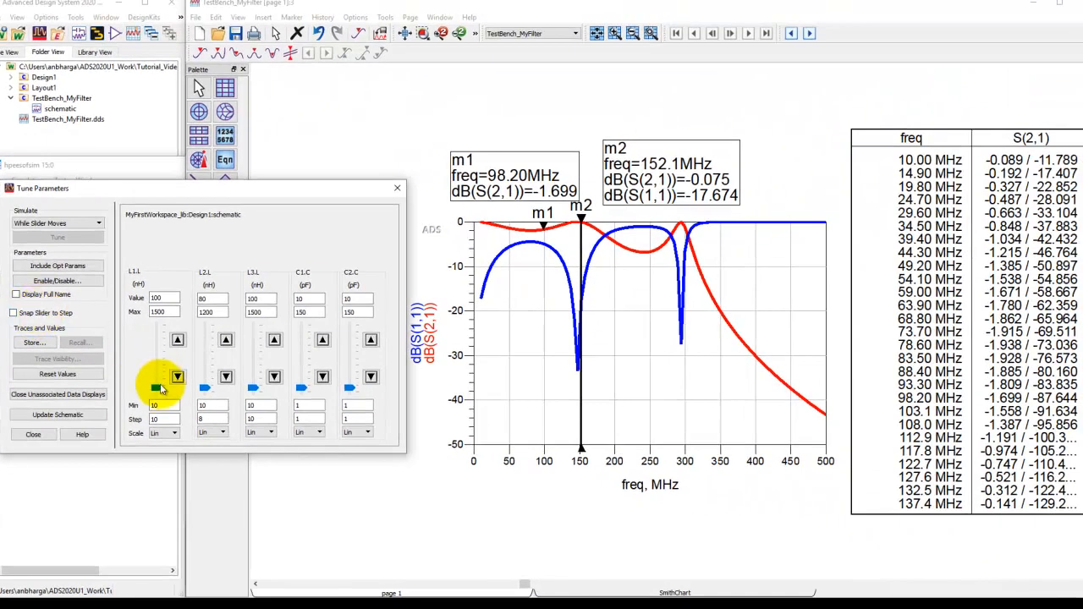
Tune the filter to about L1 159 nH, L2 45.7 nH, L3 69.6 nH, C1 56.13 pF and C2 1 pF.
{"action": "mouse_move", "coordinate": [157, 387]}
{"action": "left_mouse_down"}
{"action": "mouse_move", "coordinate": [155, 373]}
{"action": "mouse_move", "coordinate": [158, 383]}
{"action": "left_mouse_up"}
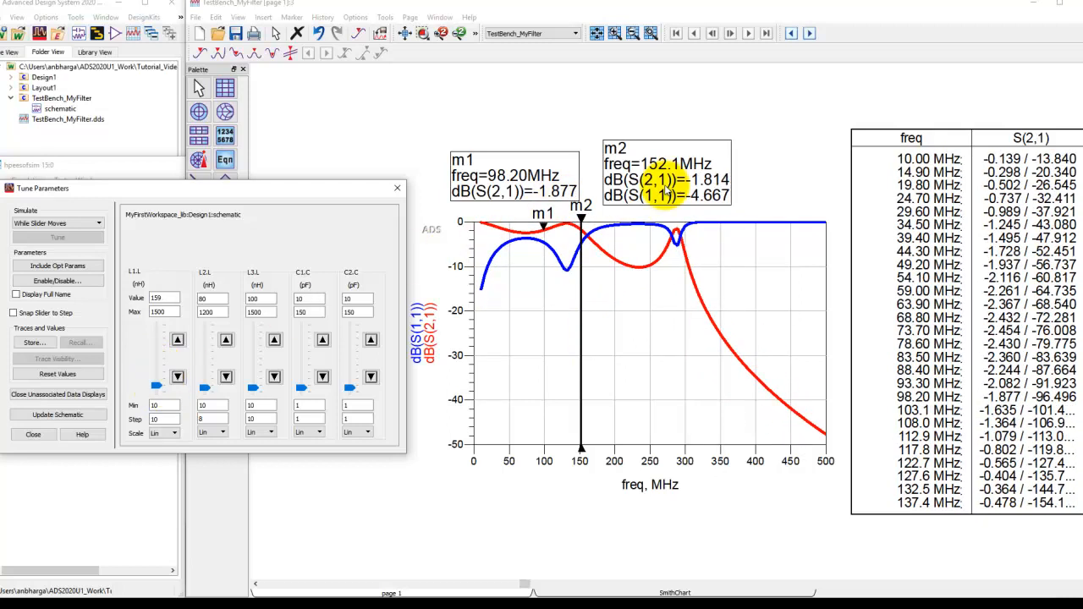
{"action": "left_click_drag", "start_coordinate": [254, 386], "coordinate": [205, 392]}
{"action": "left_click", "coordinate": [206, 388]}
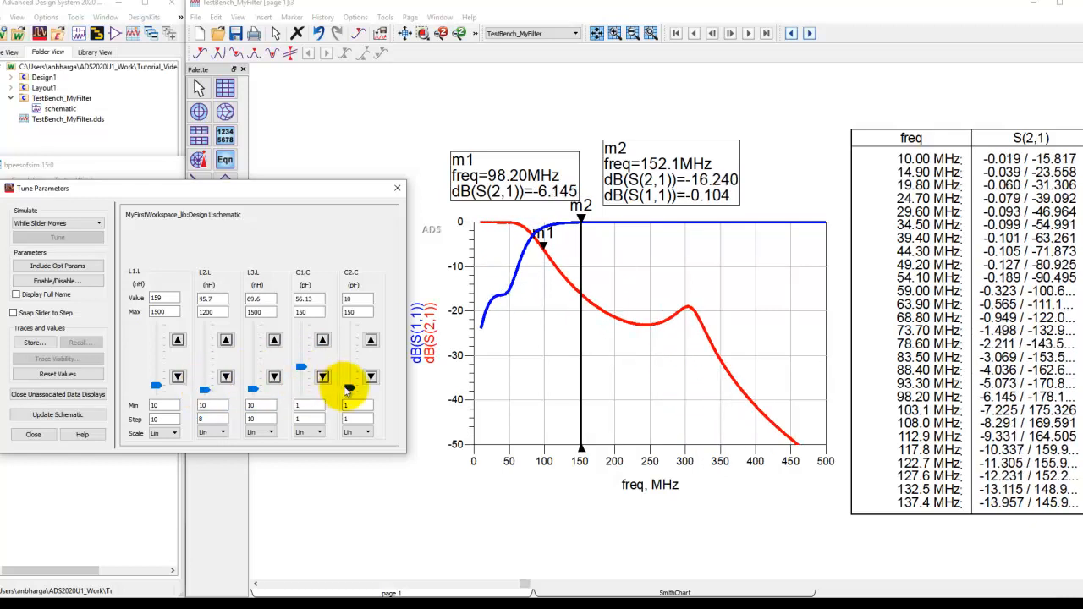
{"action": "left_click_drag", "start_coordinate": [351, 391], "coordinate": [349, 396]}
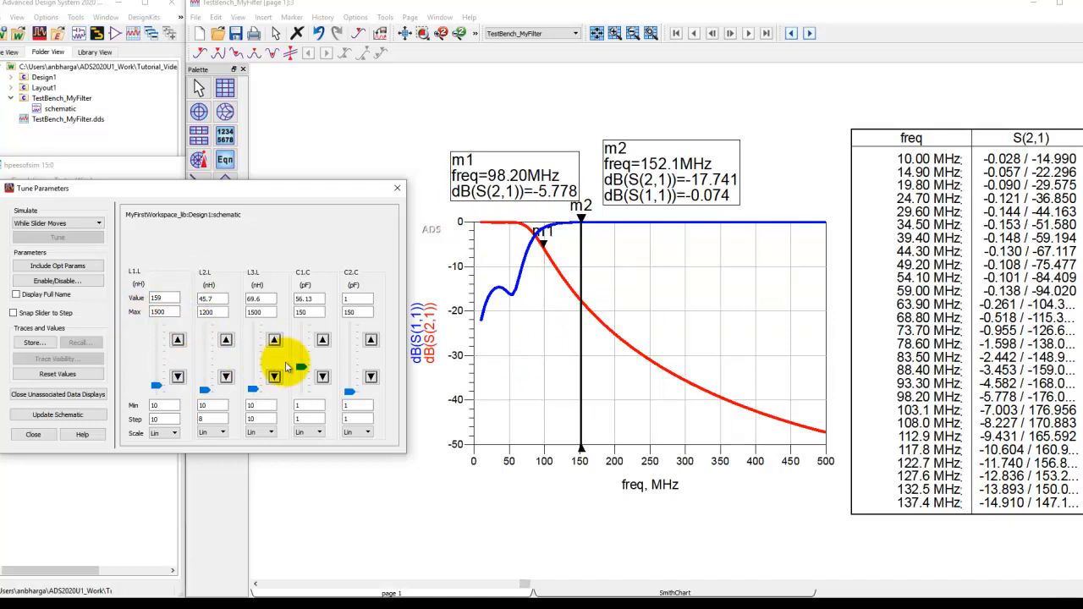
Store the tuned traces and values as memory1 and move the m2 marker readout clear of the plot.
{"action": "left_click", "coordinate": [36, 343]}
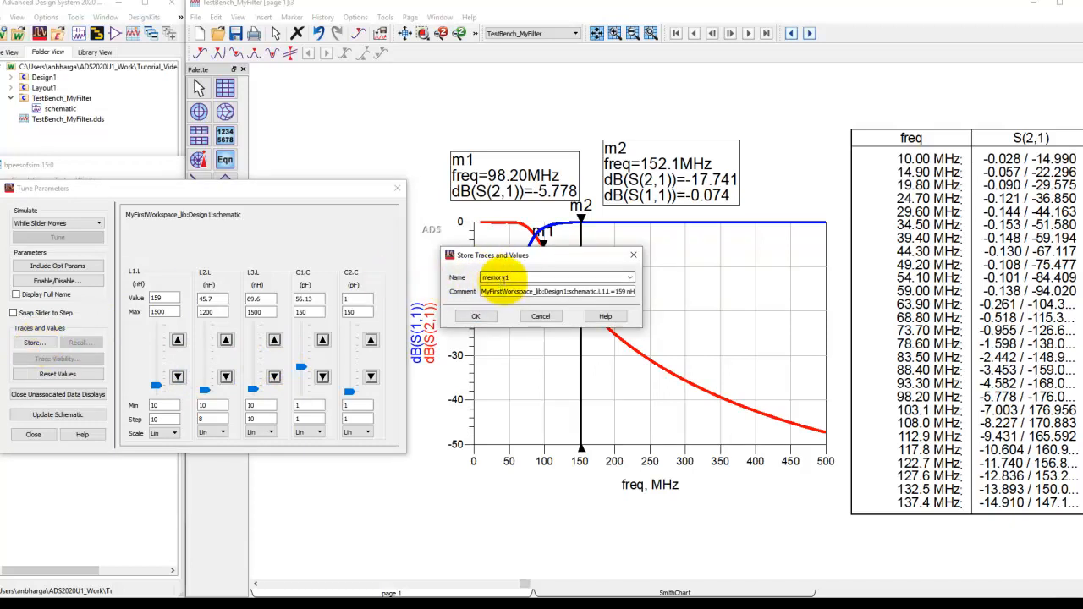
{"action": "left_click", "coordinate": [506, 278]}
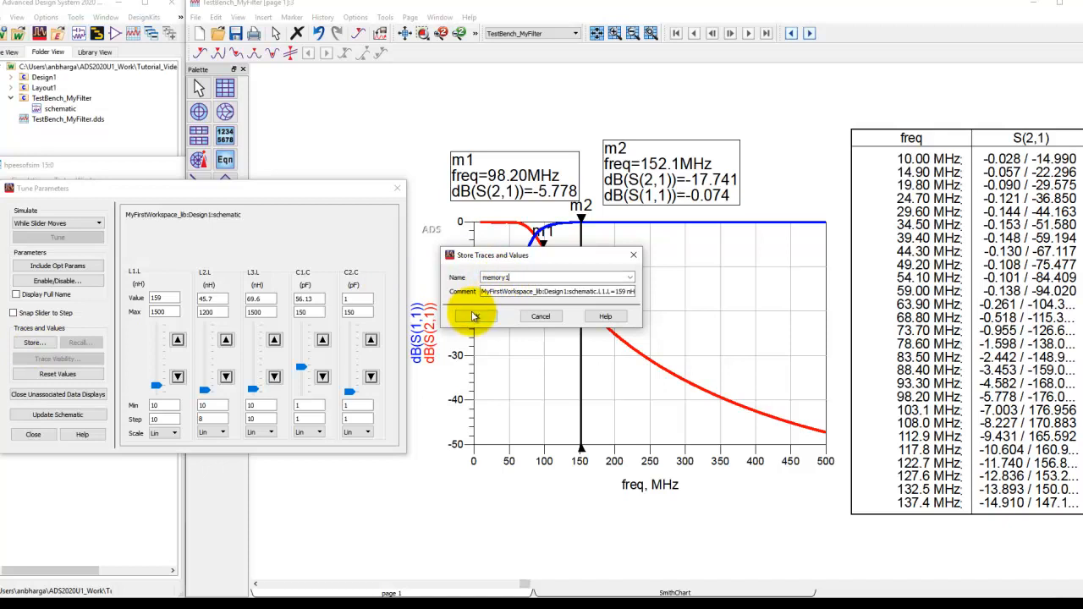
{"action": "left_click", "coordinate": [474, 318]}
{"action": "left_click", "coordinate": [645, 145]}
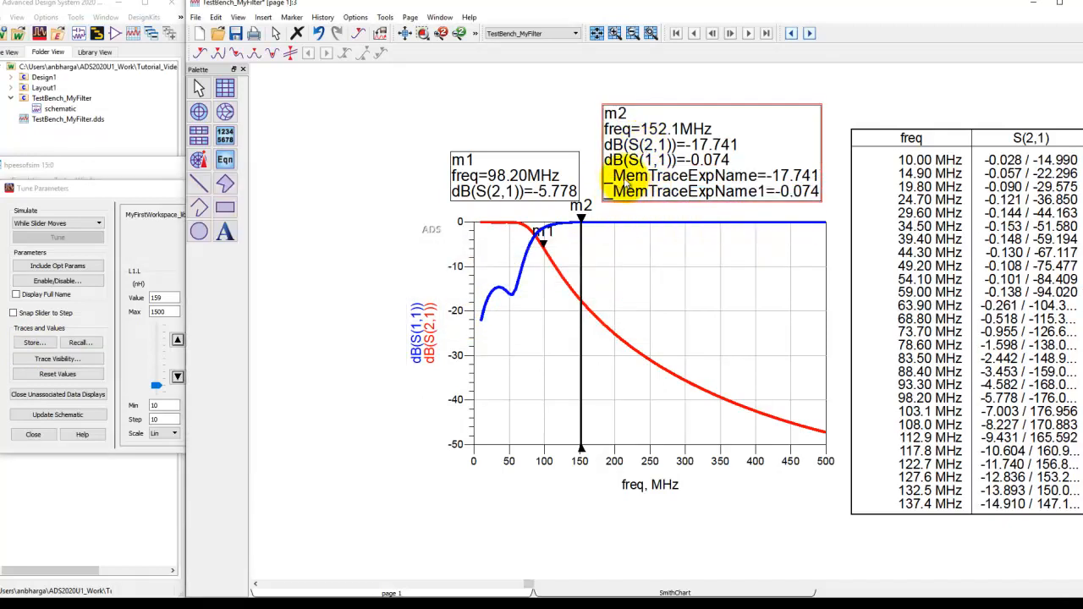
Tune L1 to about 382.5 nH, L3 to 337.8 nH and C1 to 117.22 pF, and store the result as memory2.
{"action": "left_click", "coordinate": [163, 197]}
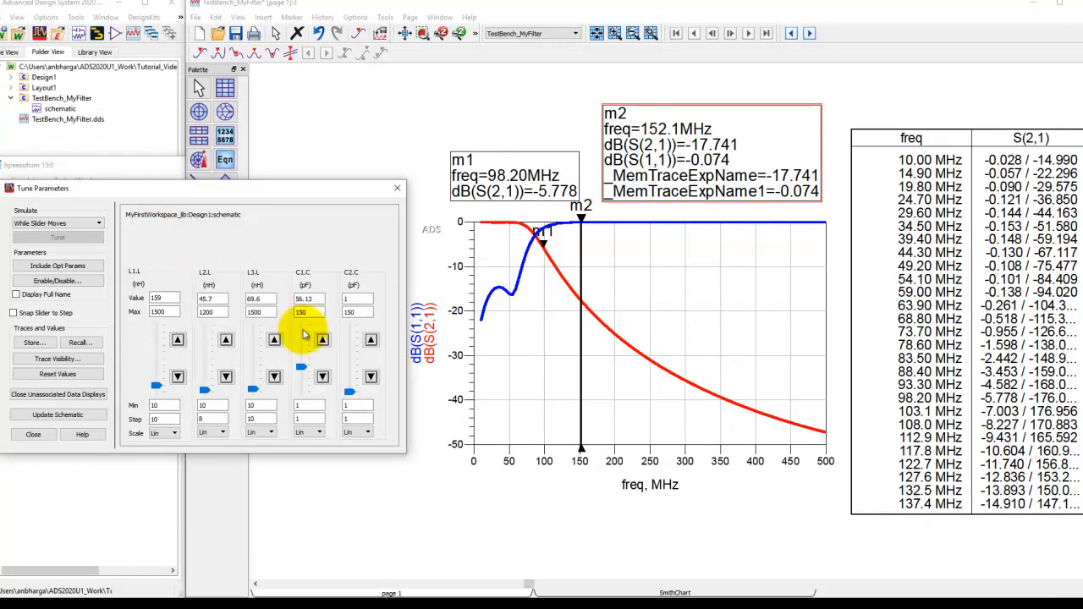
{"action": "left_click_drag", "start_coordinate": [254, 391], "coordinate": [254, 379]}
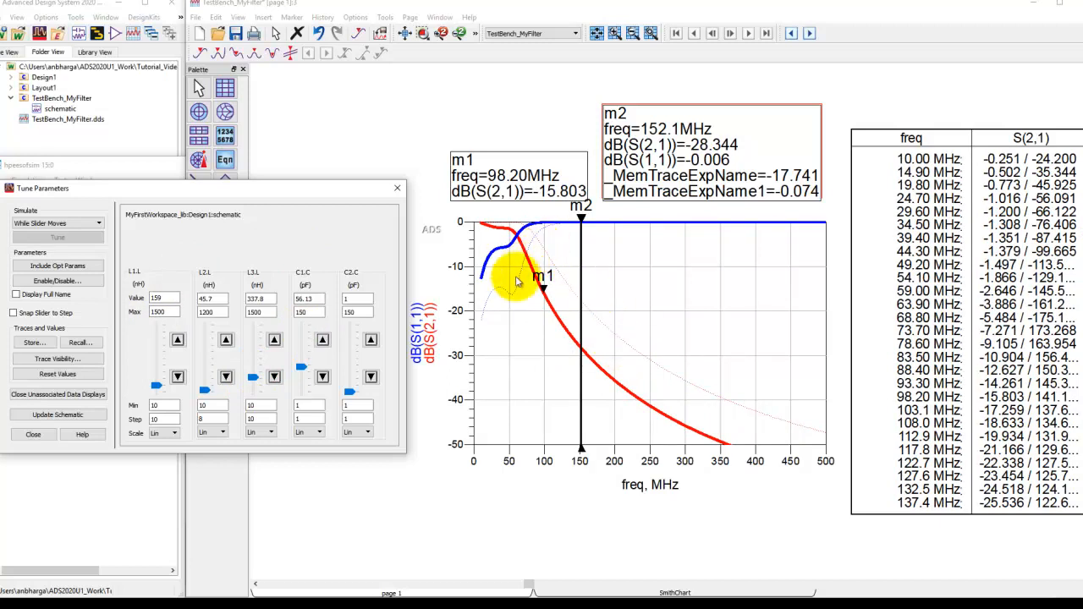
{"action": "mouse_move", "coordinate": [157, 387]}
{"action": "left_mouse_down"}
{"action": "mouse_move", "coordinate": [152, 356]}
{"action": "mouse_move", "coordinate": [145, 382]}
{"action": "mouse_move", "coordinate": [156, 375]}
{"action": "left_mouse_up"}
{"action": "left_click_drag", "start_coordinate": [301, 367], "coordinate": [300, 339]}
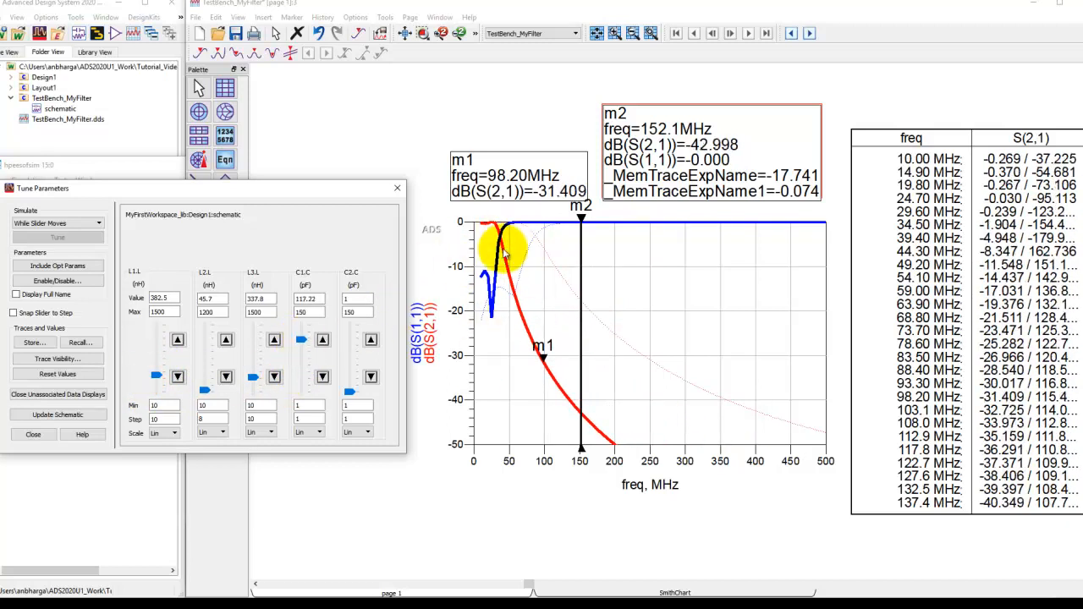
{"action": "left_click", "coordinate": [34, 342]}
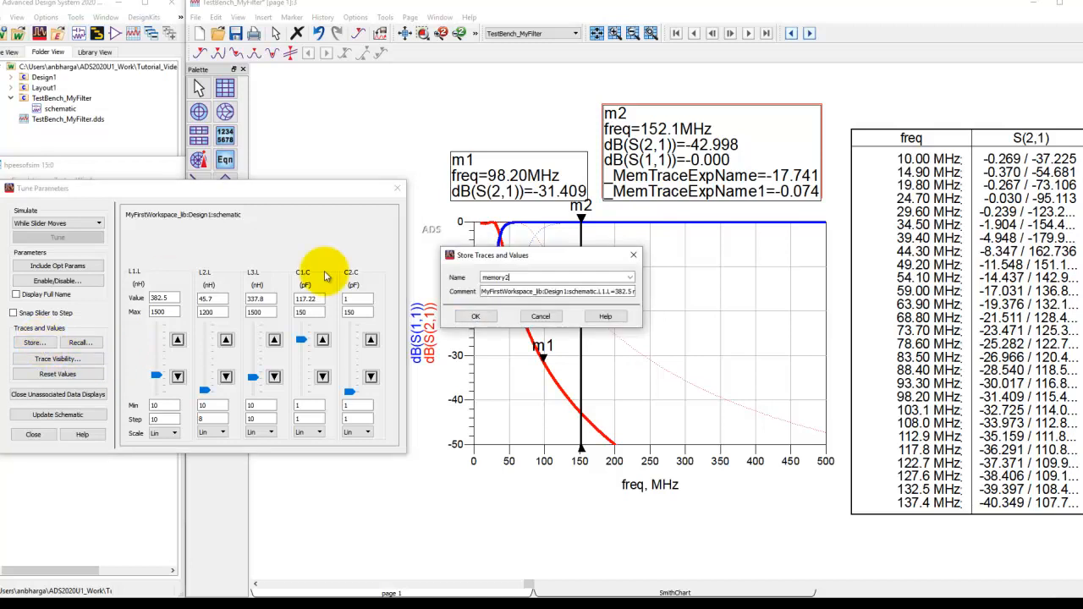
{"action": "left_click", "coordinate": [476, 317]}
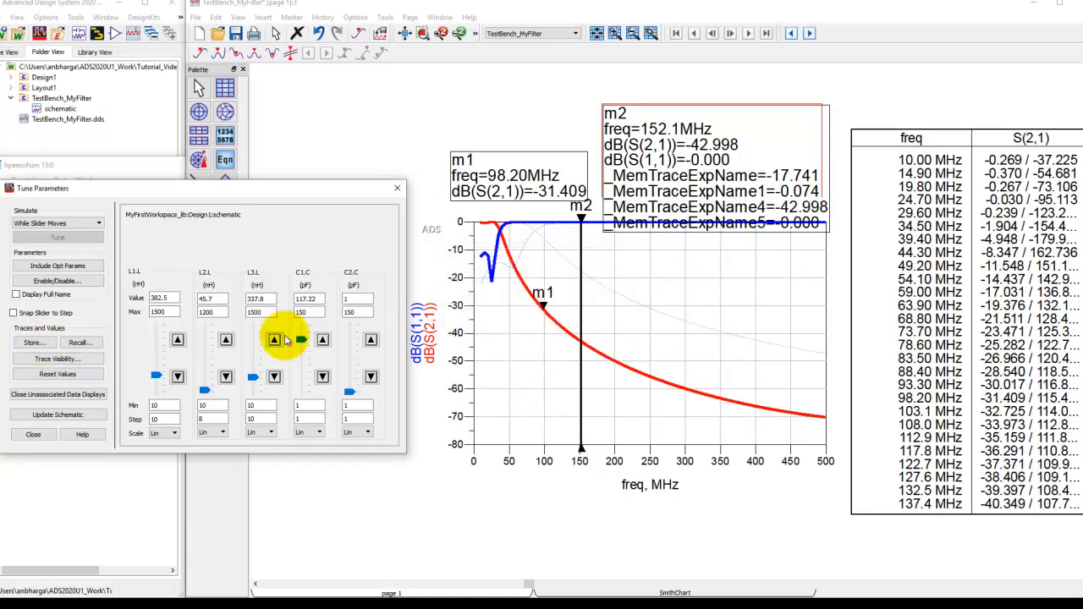
Retune C1 to about 93.38 pF and L3 to about 948.7 nH.
{"action": "mouse_move", "coordinate": [300, 341]}
{"action": "left_mouse_down"}
{"action": "mouse_move", "coordinate": [295, 383]}
{"action": "mouse_move", "coordinate": [295, 347]}
{"action": "mouse_move", "coordinate": [309, 343]}
{"action": "mouse_move", "coordinate": [308, 352]}
{"action": "left_mouse_up"}
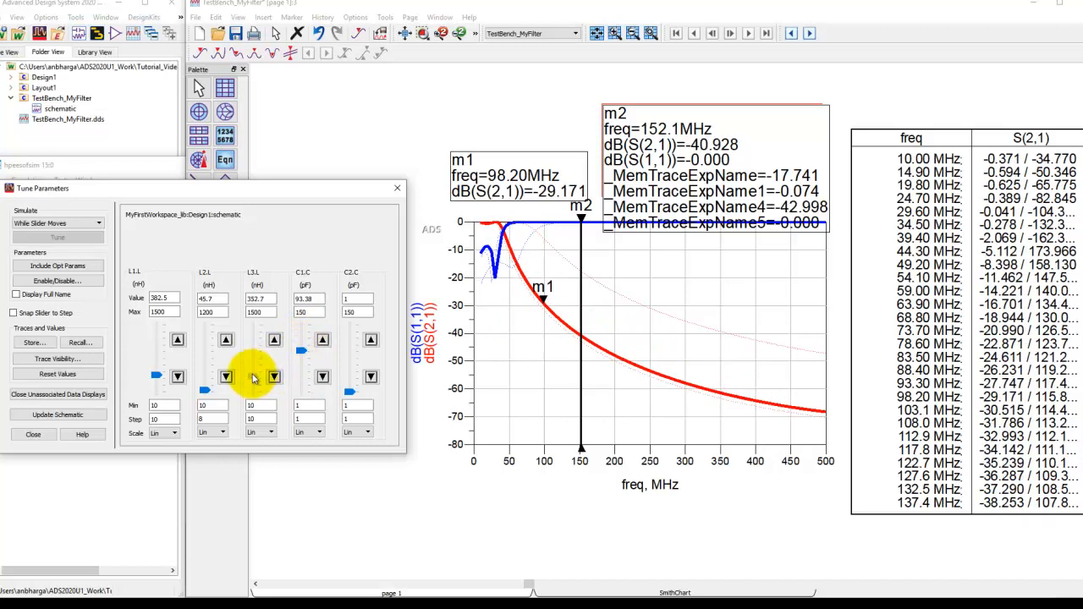
{"action": "left_click_drag", "start_coordinate": [253, 381], "coordinate": [254, 350]}
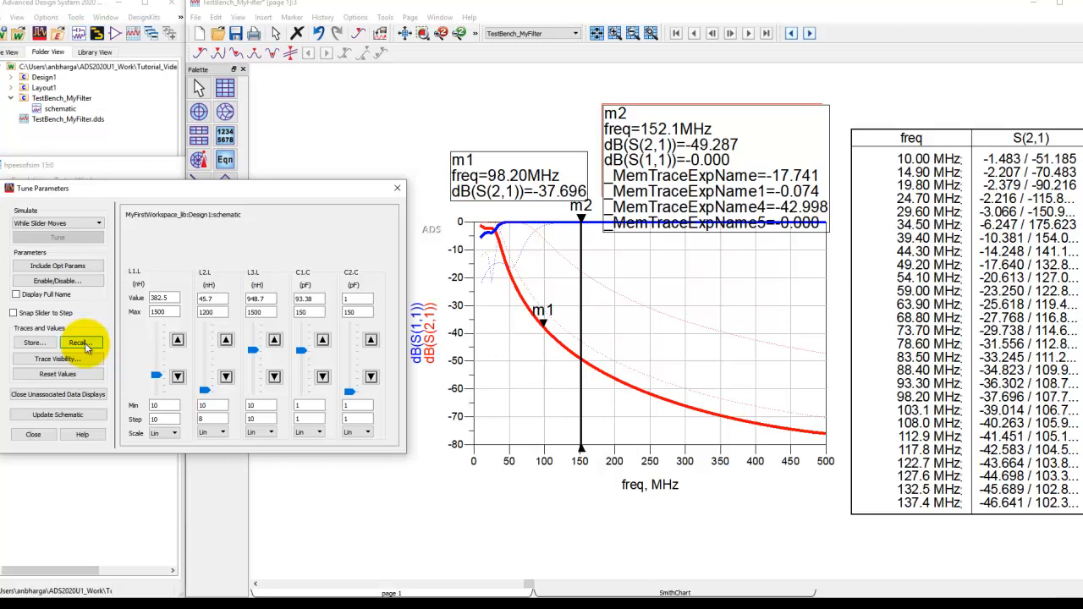
Recall the memory1 traces and values for the filter, and move the m2 marker readout up clear of the plot.
{"action": "left_click", "coordinate": [84, 345]}
{"action": "left_click", "coordinate": [499, 263]}
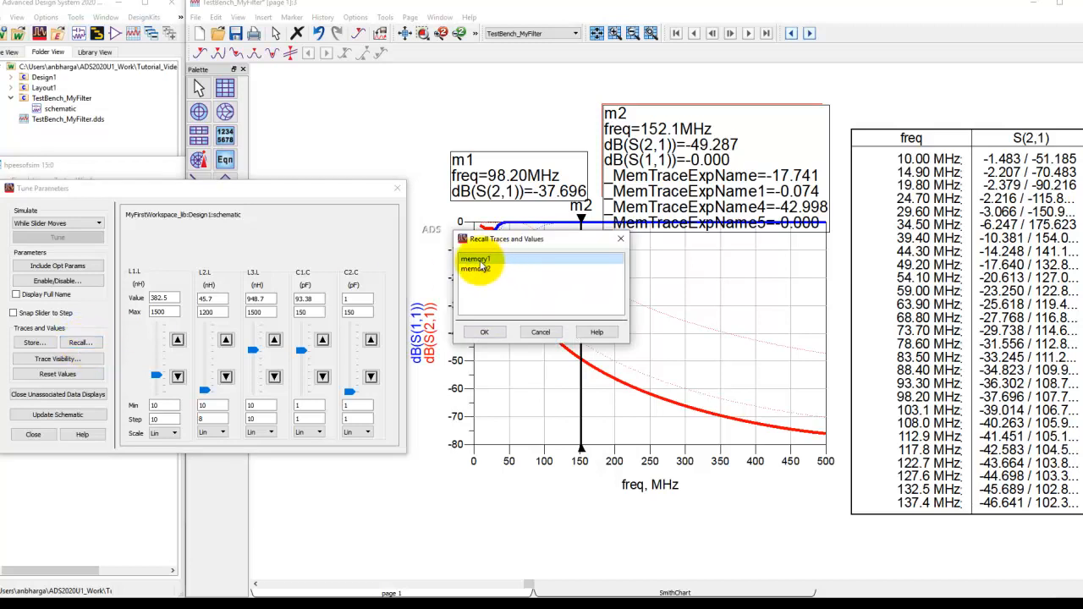
{"action": "left_click", "coordinate": [484, 332]}
{"action": "left_click", "coordinate": [650, 145]}
{"action": "left_click_drag", "start_coordinate": [661, 145], "coordinate": [661, 122]}
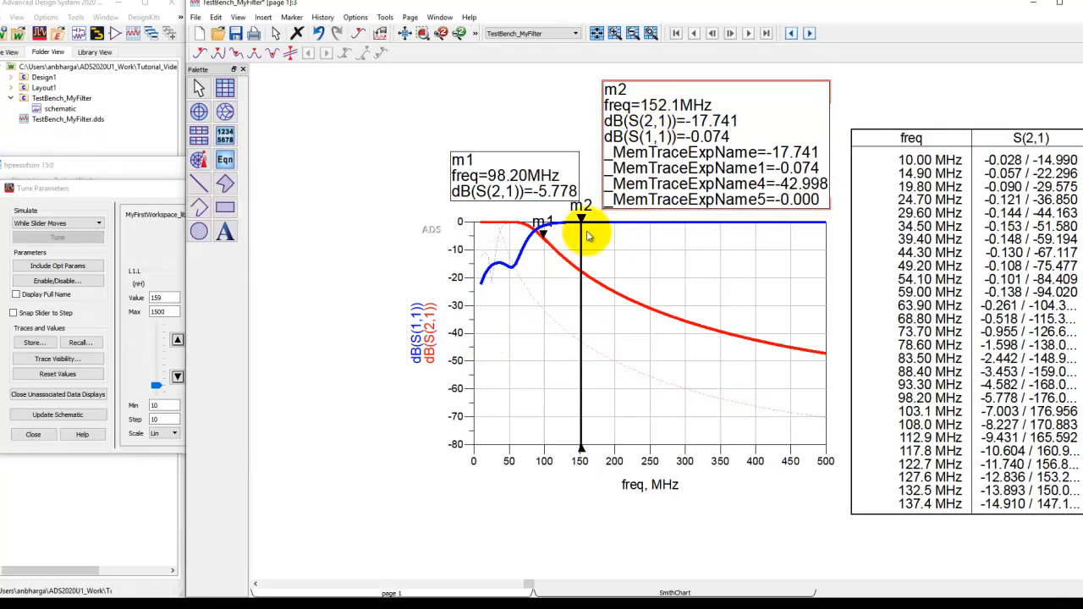
{"action": "left_click", "coordinate": [132, 198]}
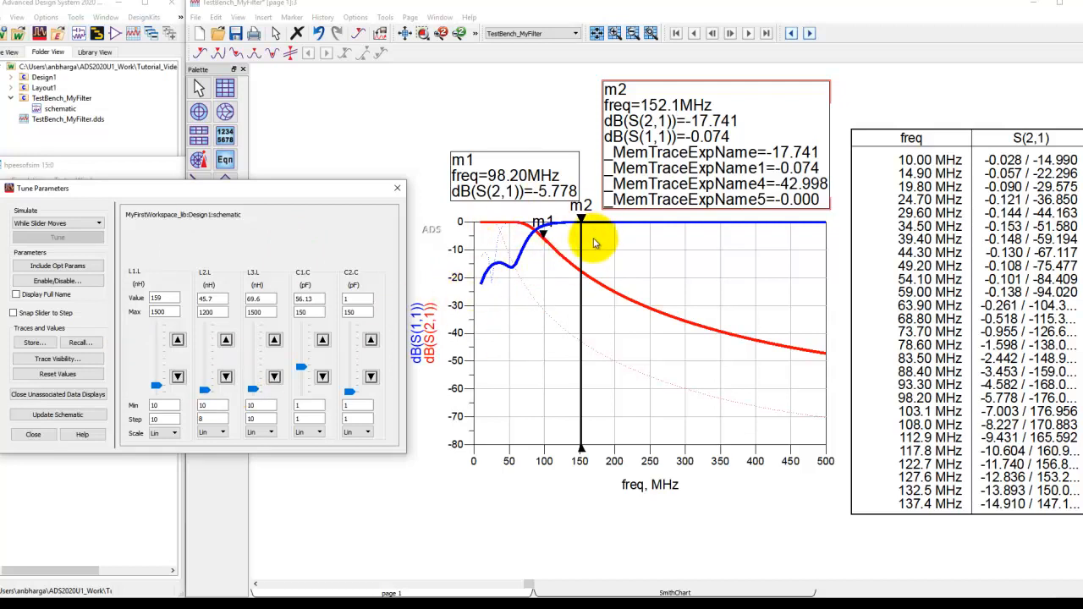
Update the schematic with the recalled tuning values, end the tuning session and bring up the Design1 schematic to check them.
{"action": "left_click", "coordinate": [55, 413]}
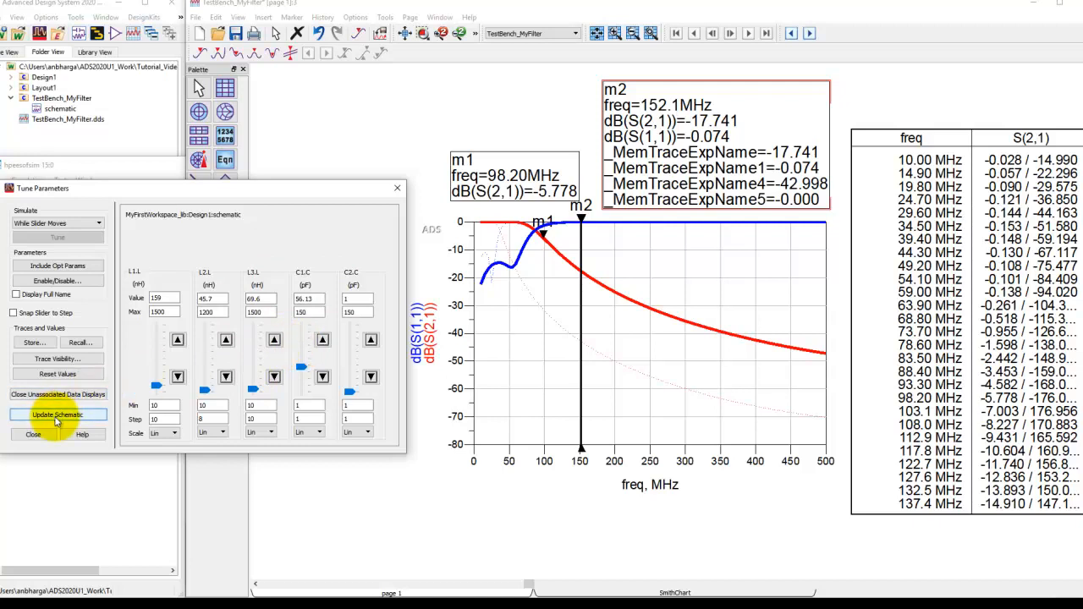
{"action": "left_click", "coordinate": [33, 434]}
{"action": "left_click", "coordinate": [196, 338]}
{"action": "mouse_move", "coordinate": [331, 593]}
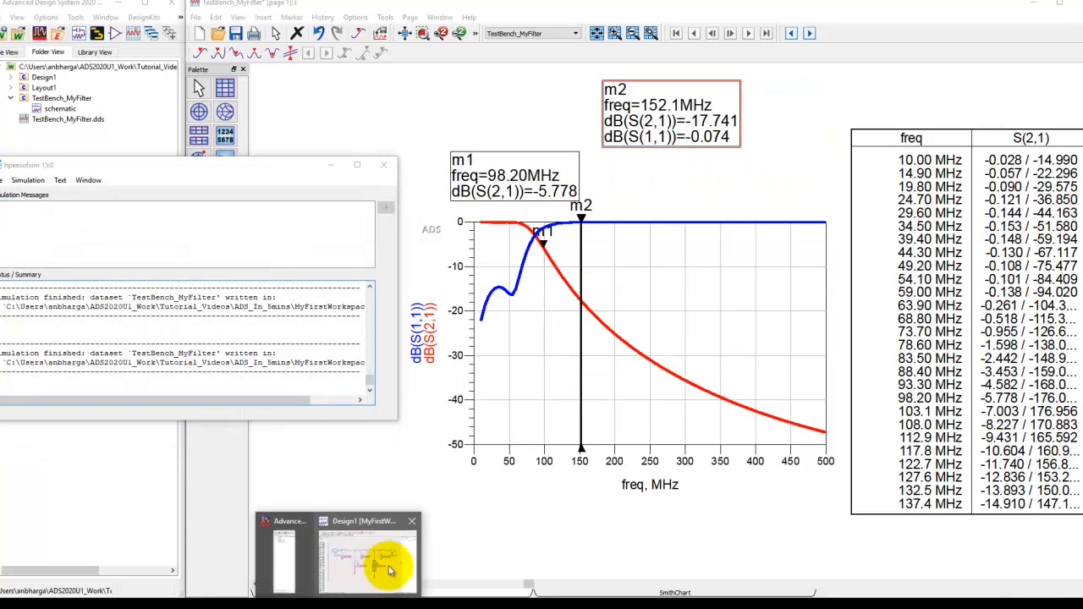
{"action": "left_click", "coordinate": [375, 564]}
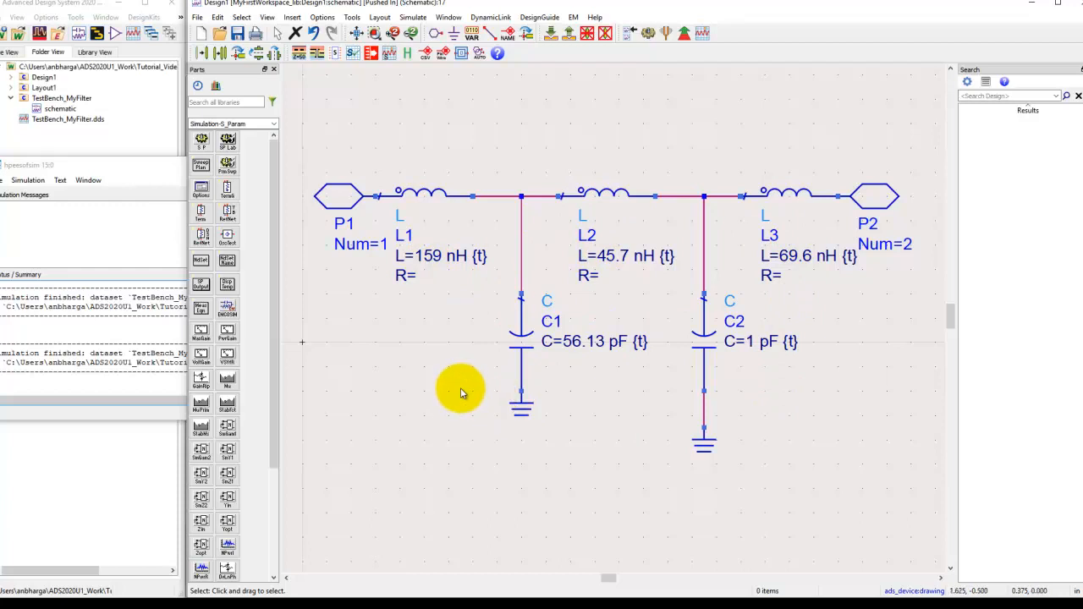
Rerun the S-parameter simulation from the parent TestBench_MyFilter schematic and place the m2 marker readout just above the plot.
{"action": "left_click", "coordinate": [569, 33]}
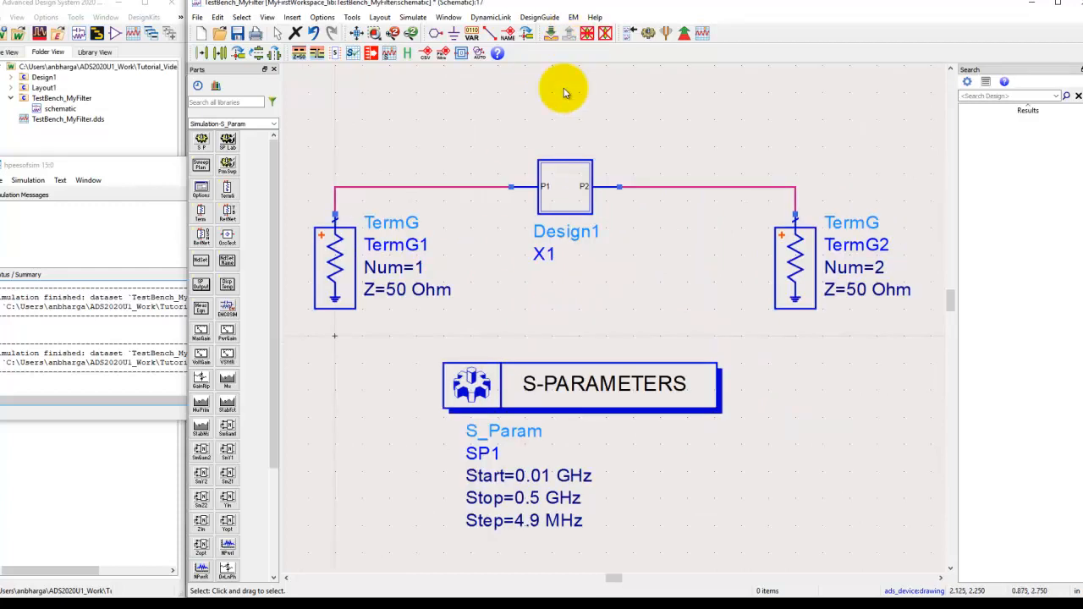
{"action": "left_click", "coordinate": [648, 33]}
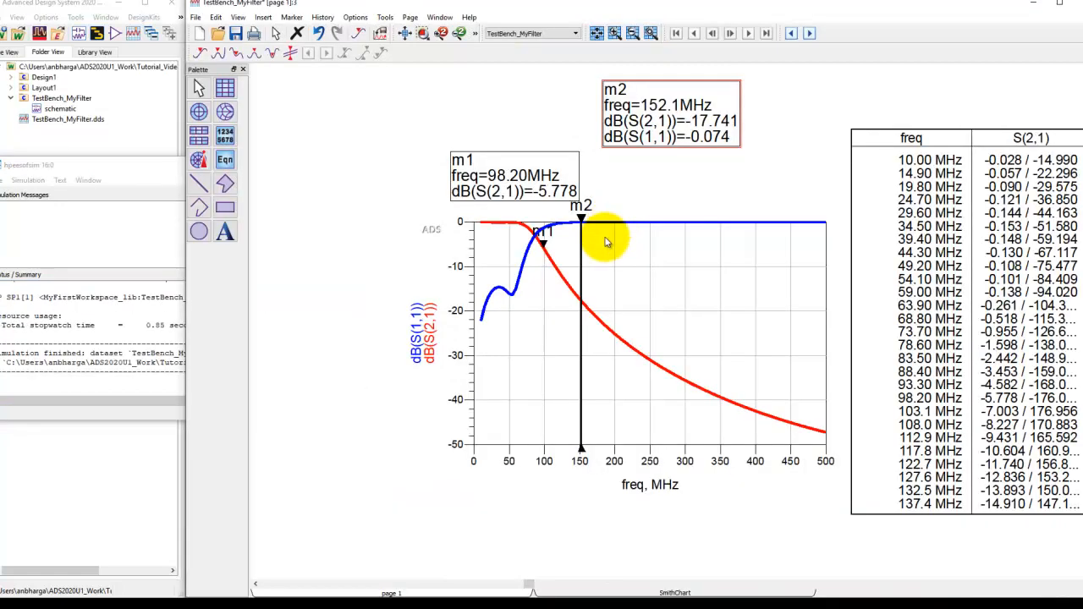
{"action": "left_click_drag", "start_coordinate": [669, 140], "coordinate": [680, 196]}
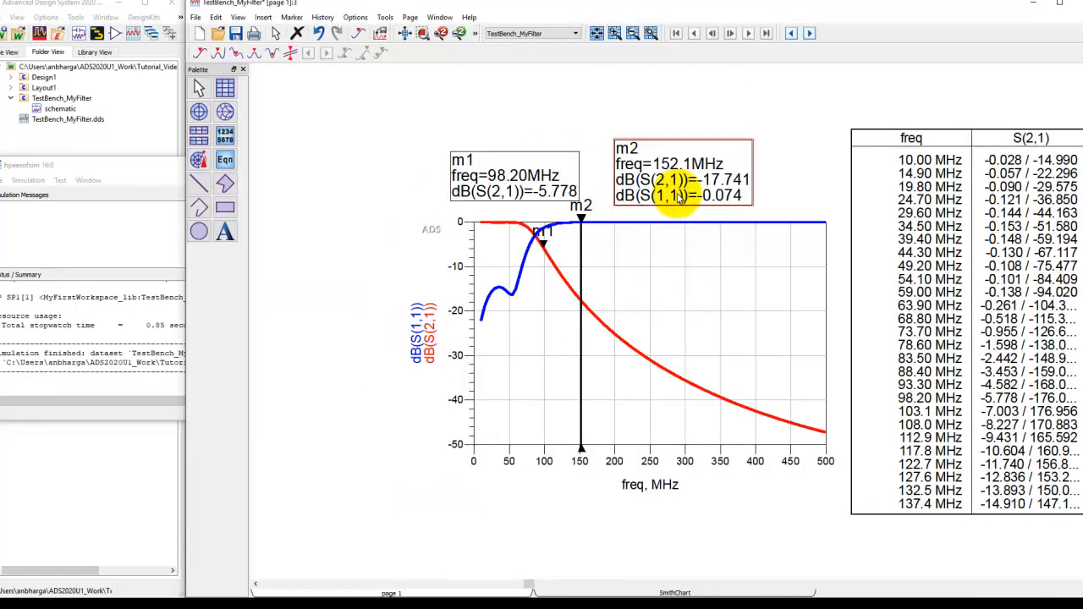
{"action": "left_click", "coordinate": [405, 34]}
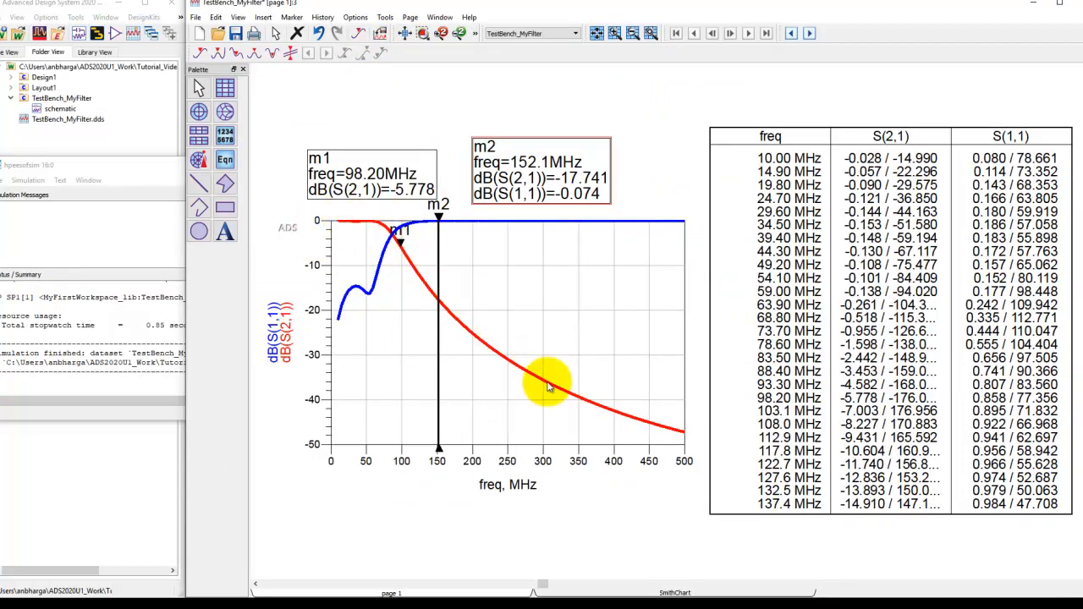